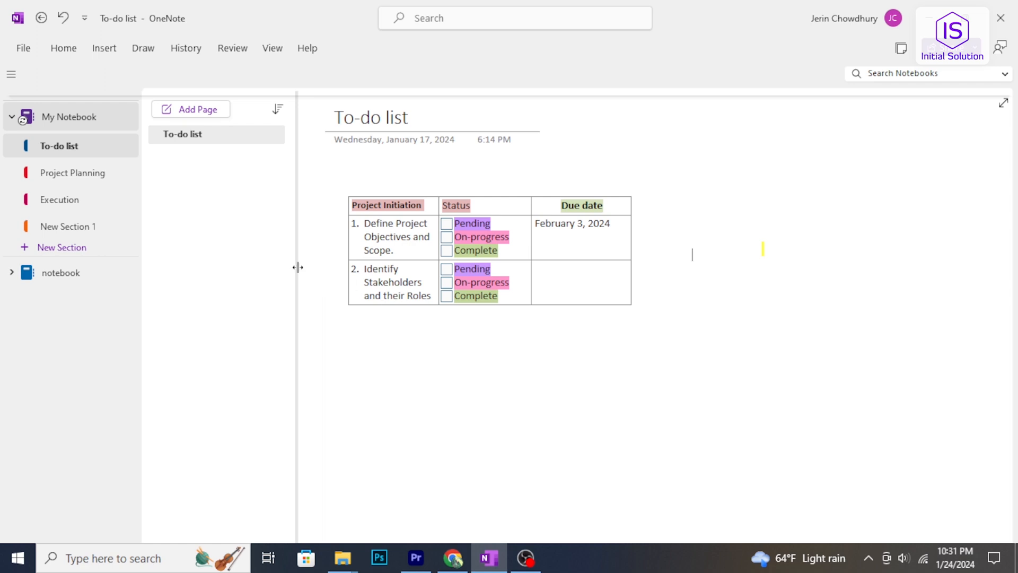
left_click(26, 51)
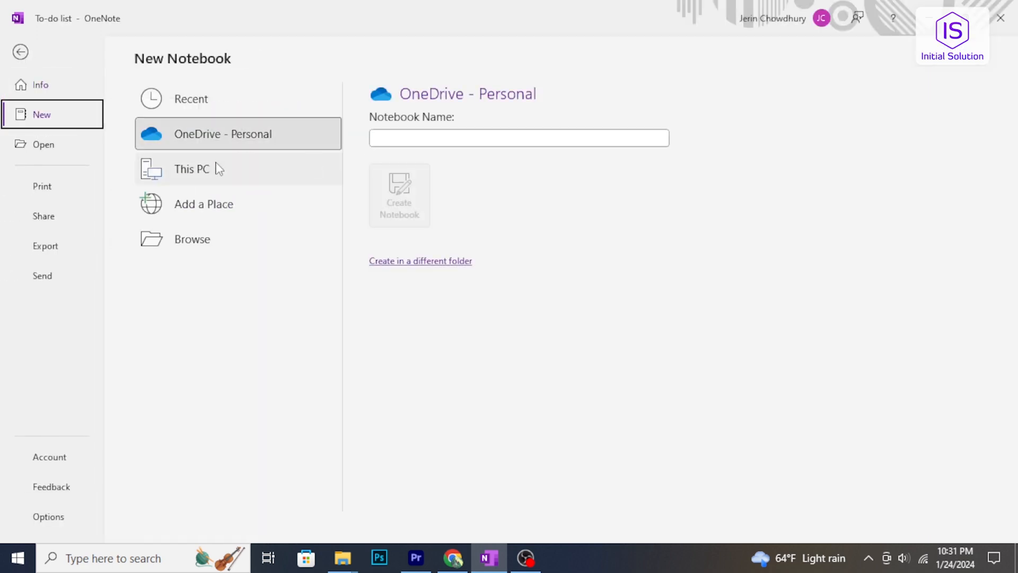
left_click(219, 169)
left_click(427, 137)
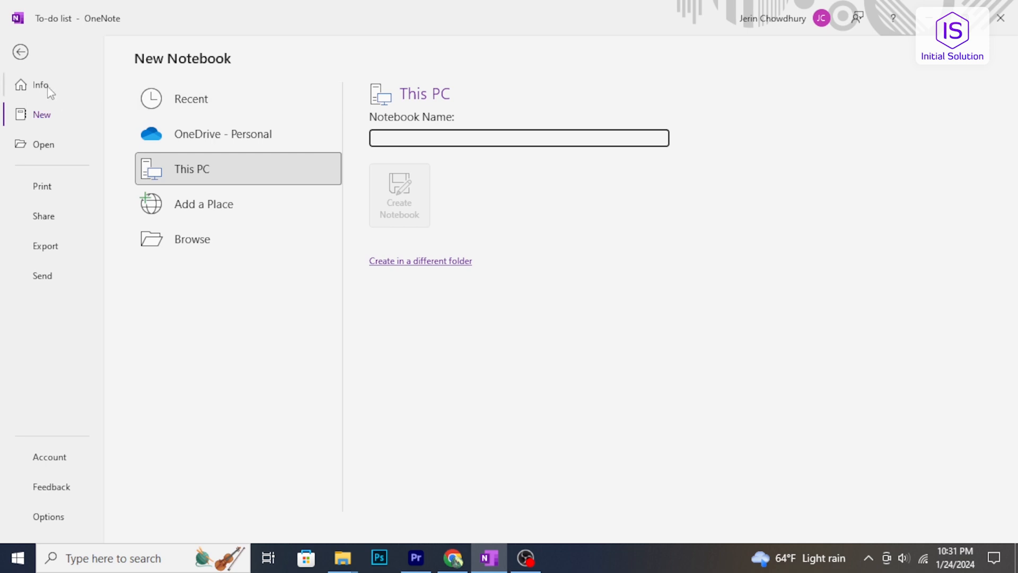
left_click(20, 51)
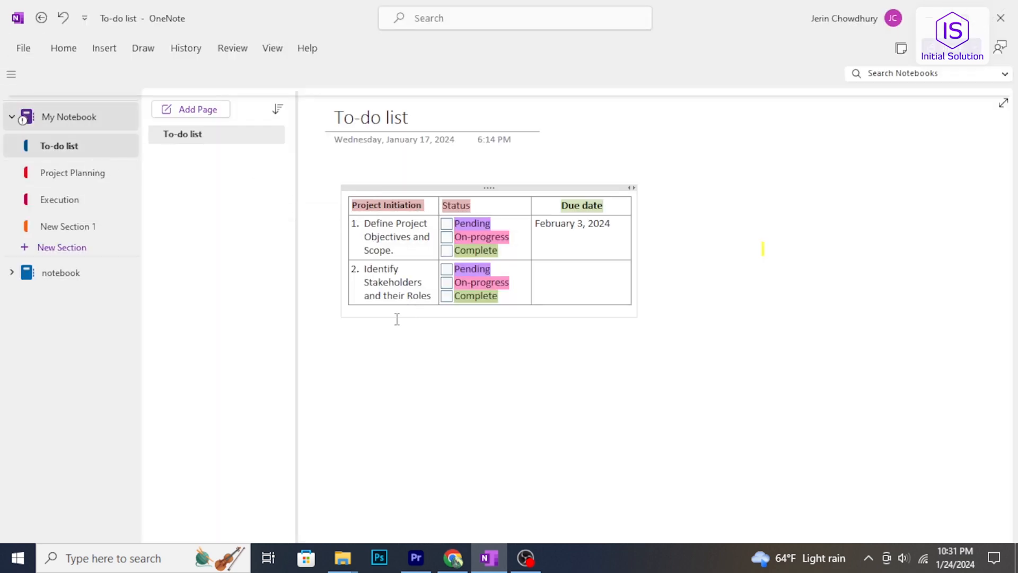
- Add a new section to My Notebook and view the Project Planning, Execution and To-do list sections
left_click(63, 247)
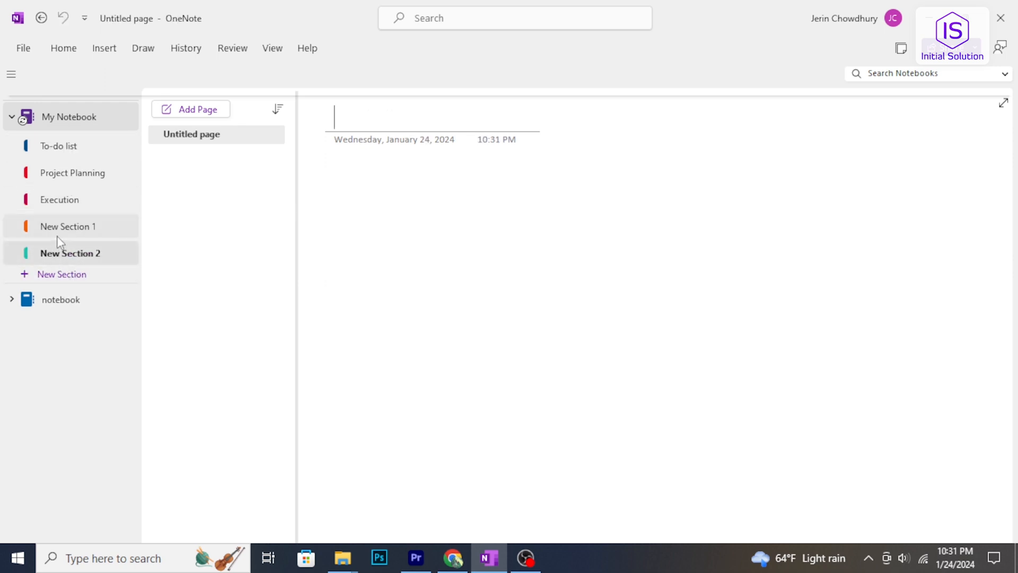
left_click(65, 176)
left_click(49, 202)
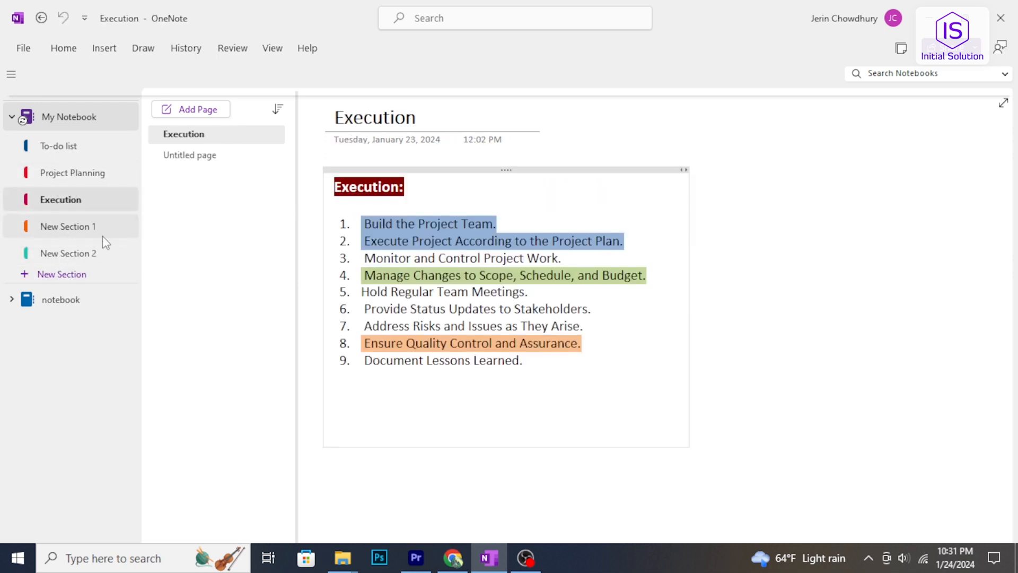
left_click(63, 145)
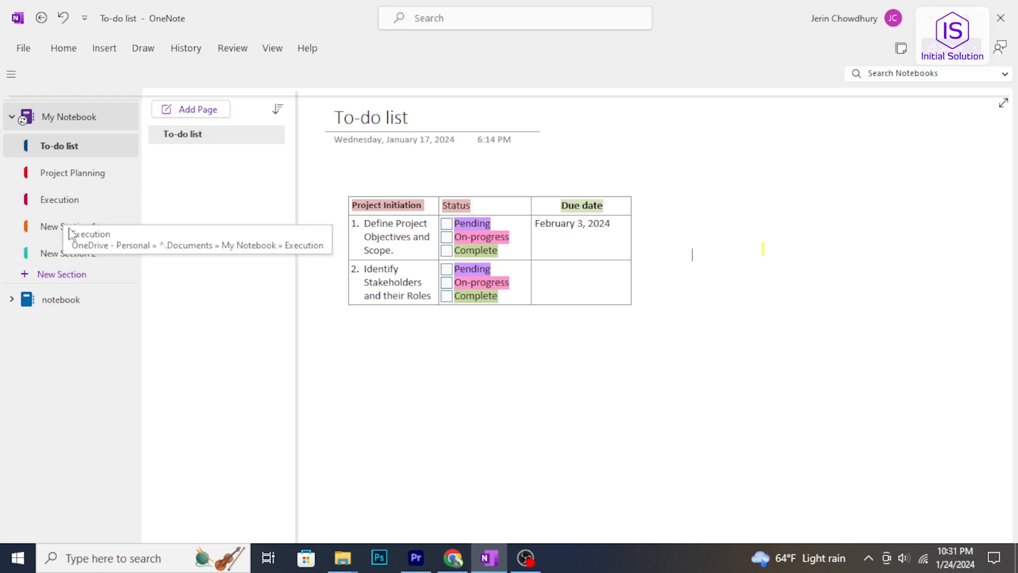
- Rename the section New Section 1 as Monitoring
left_click(47, 227)
right_click(49, 224)
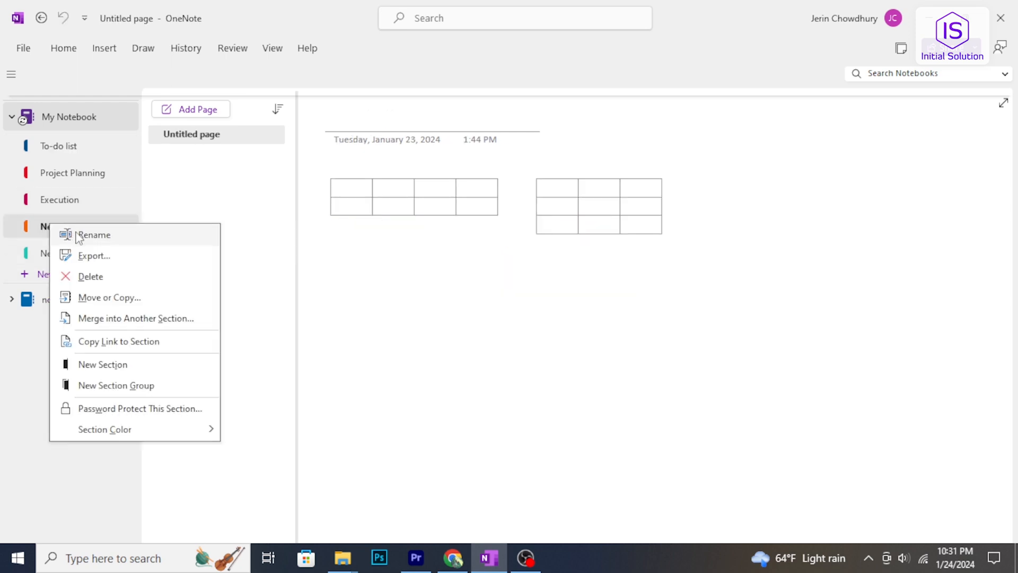
left_click(78, 235)
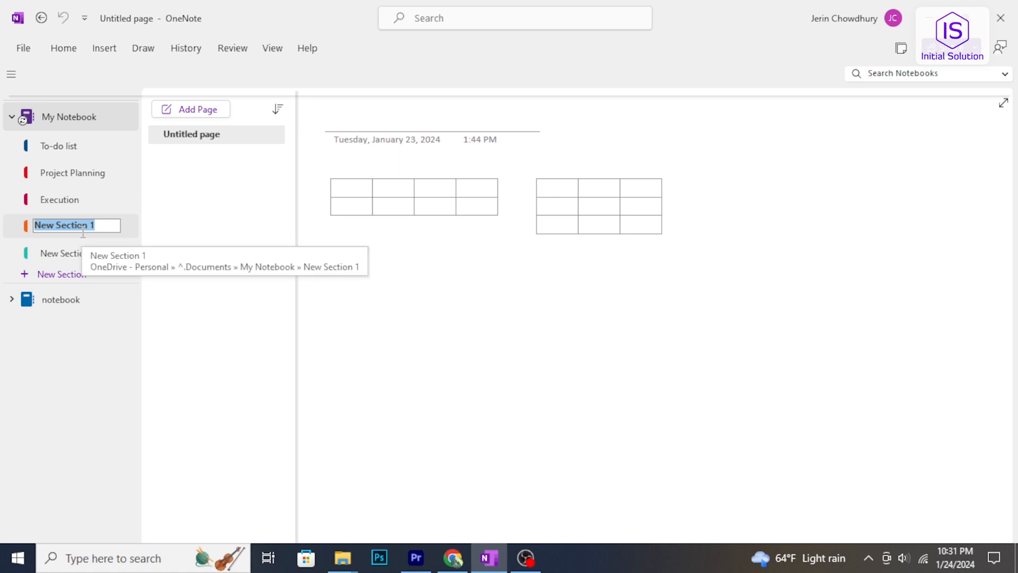
key("BackSpace")
type("Monitorin")
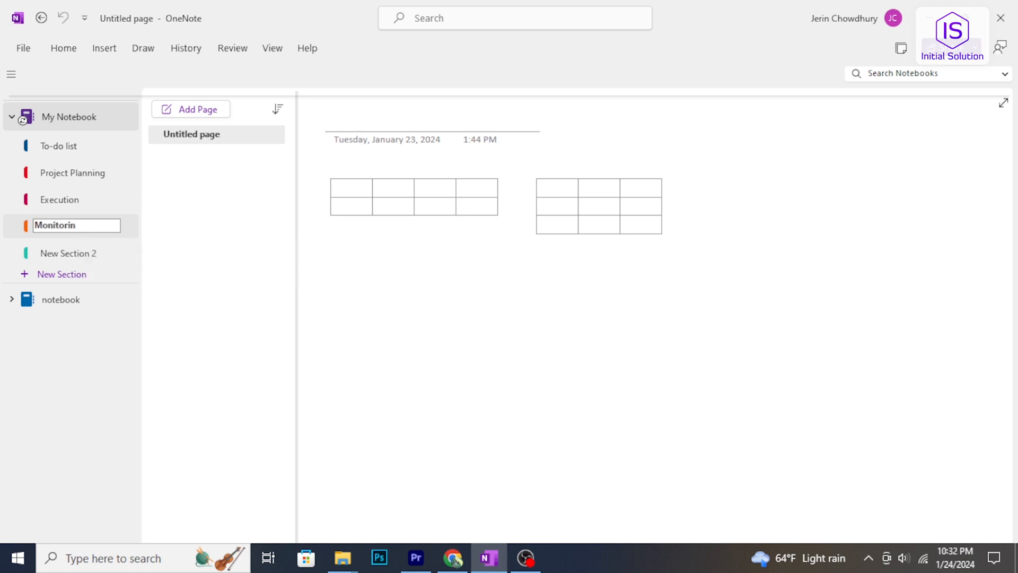
type("g")
left_click(111, 256)
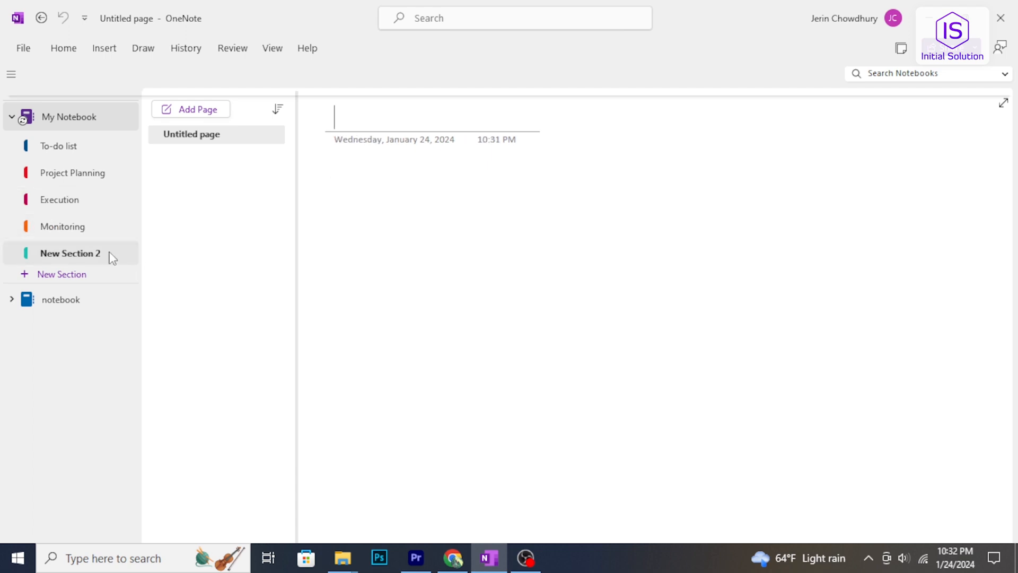
- Open the Monitoring section's page and examine its two blank tables
left_click(98, 227)
left_click(206, 136)
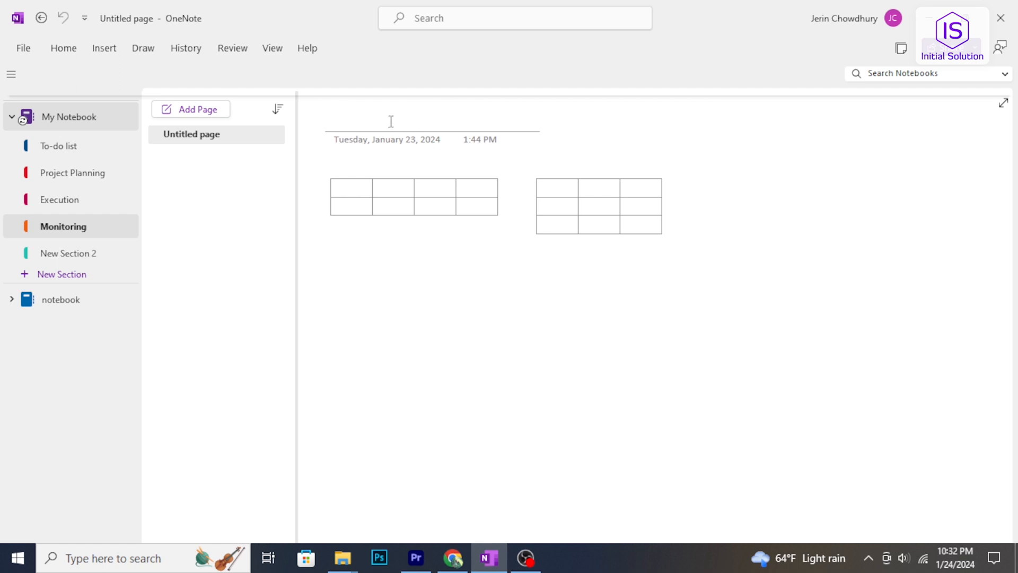
left_click(352, 188)
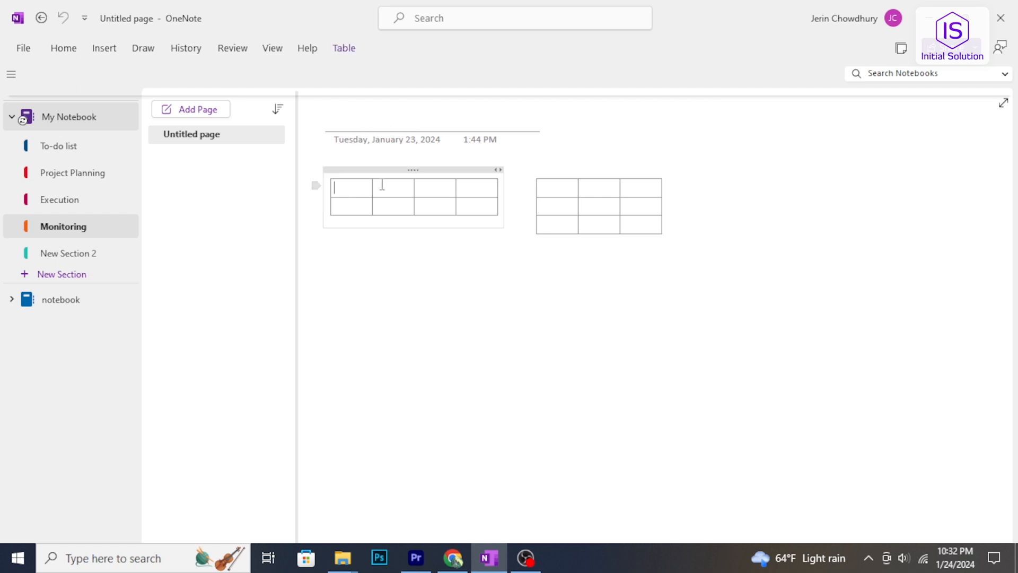
left_click_drag(371, 181, 373, 187)
left_click(371, 211)
right_click(353, 183)
left_click(596, 237)
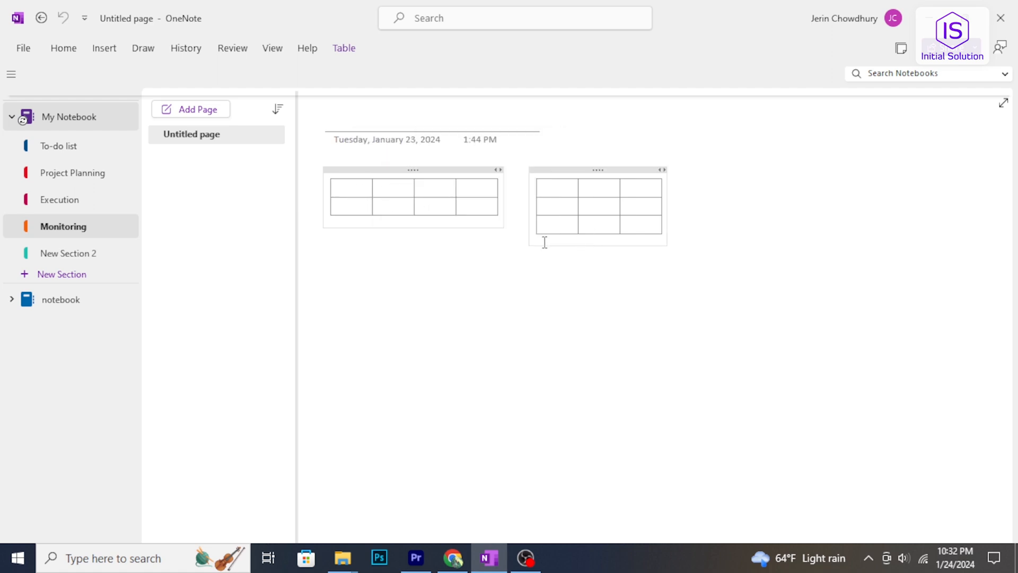
- Open the To-do list section and tick, then untick, the Complete checkbox of the first task
left_click(53, 144)
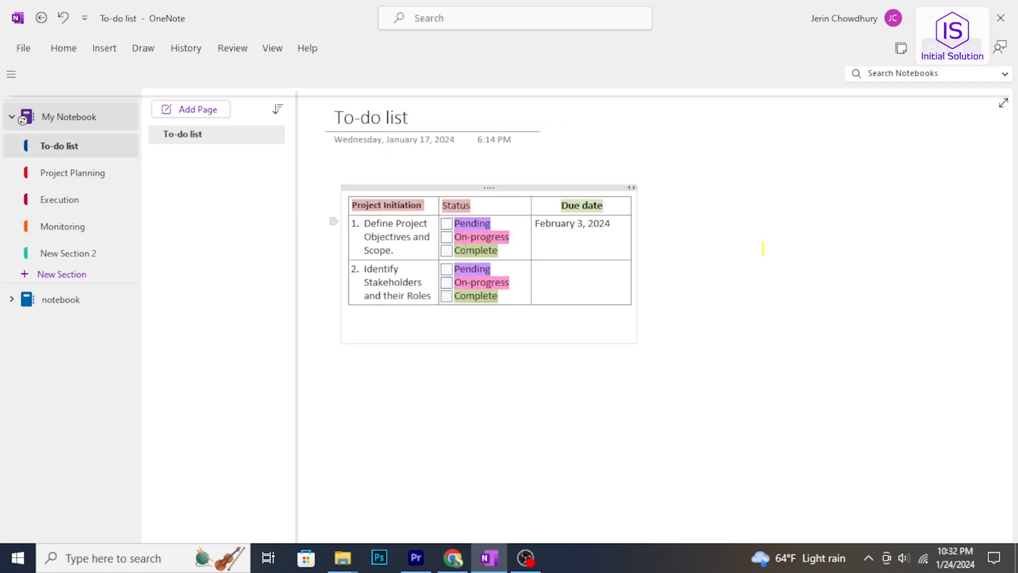
left_click(448, 252)
left_click(448, 252)
- Insert a 3x3 table on the To-do list page beside the project table and widen its columns
left_click(104, 47)
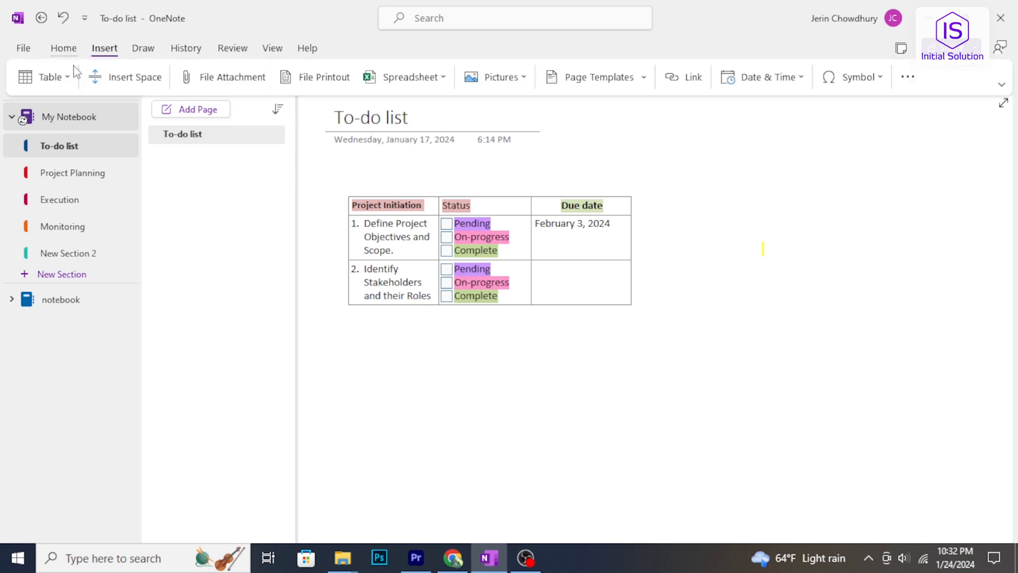
left_click(50, 84)
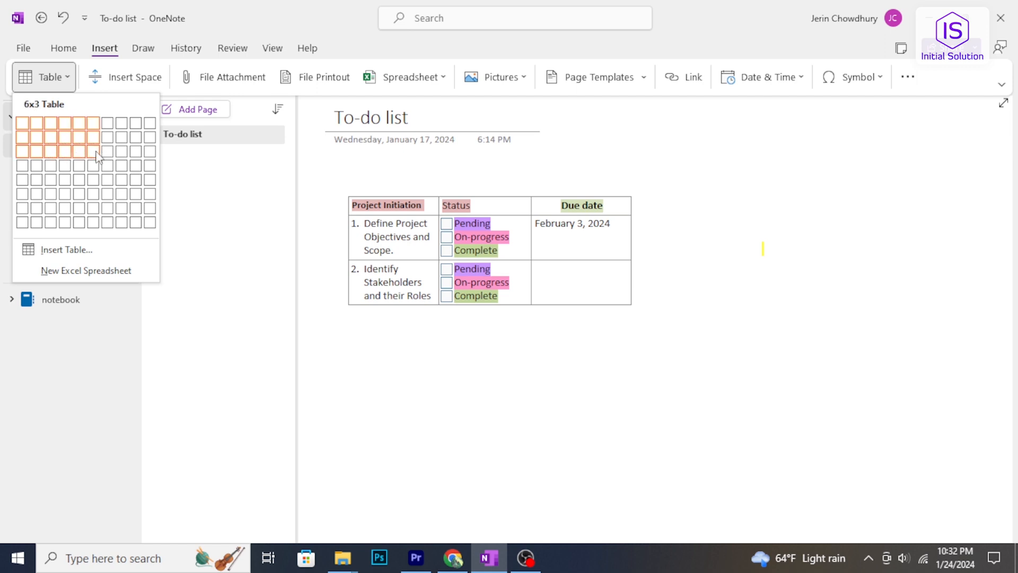
left_click(51, 151)
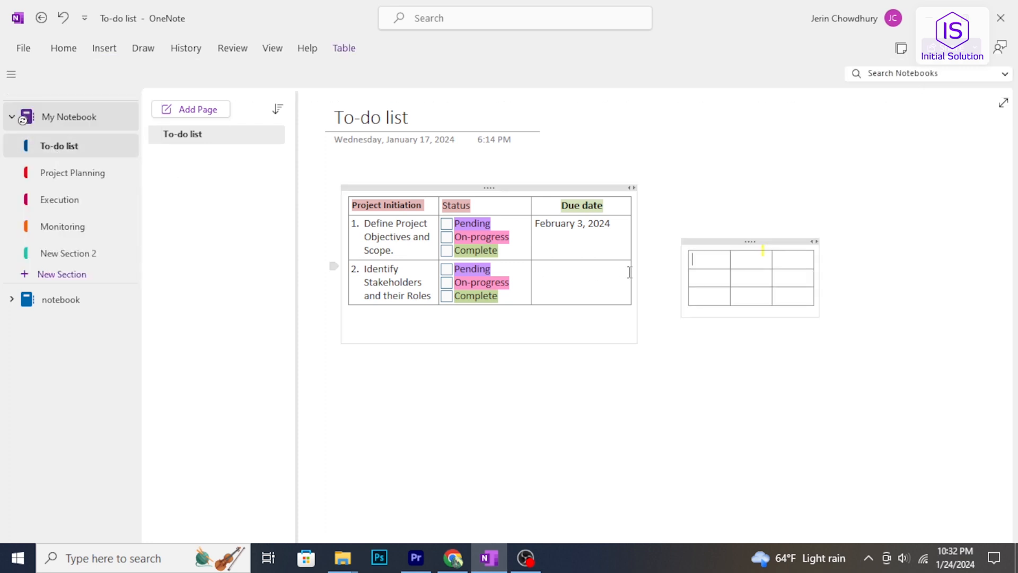
left_click_drag(734, 259, 896, 264)
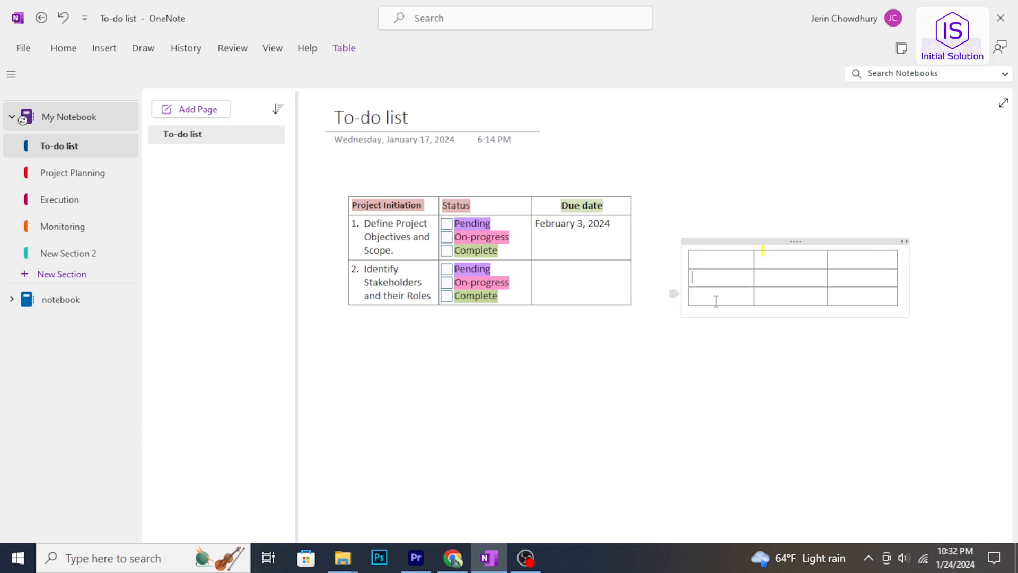
left_click(695, 281)
- View the options for sharing the notebook
left_click(971, 48)
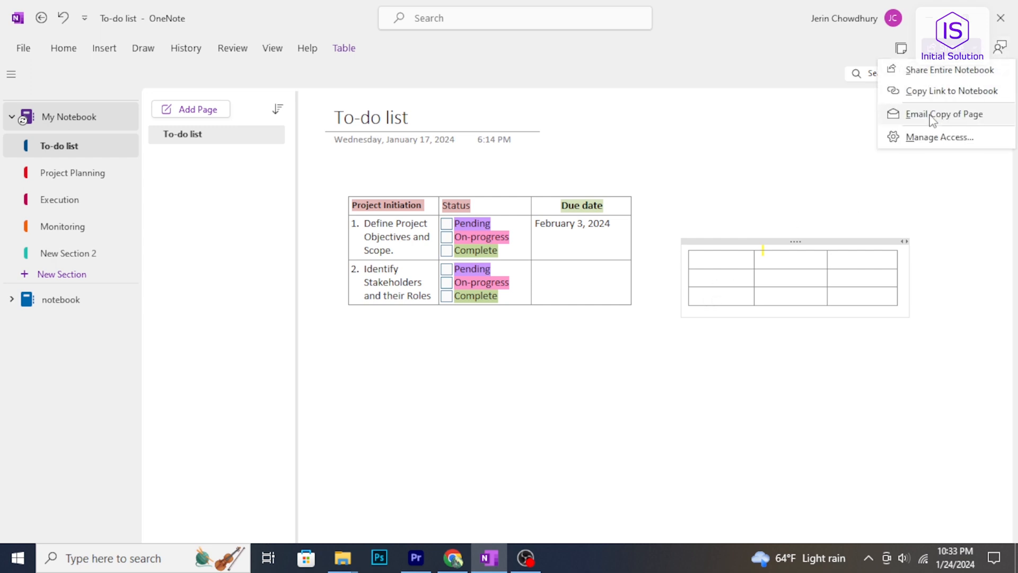
left_click(910, 174)
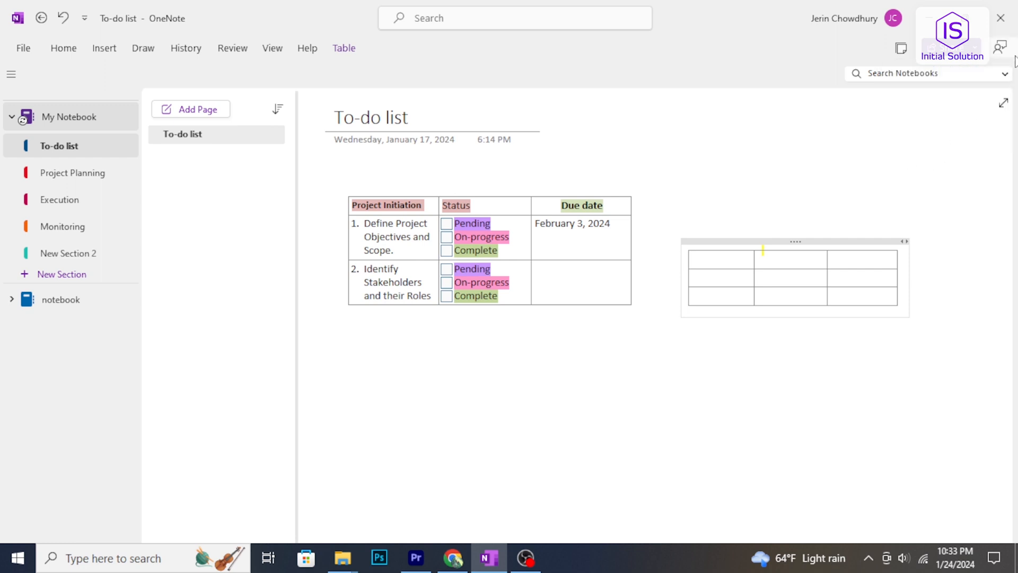
left_click(1003, 50)
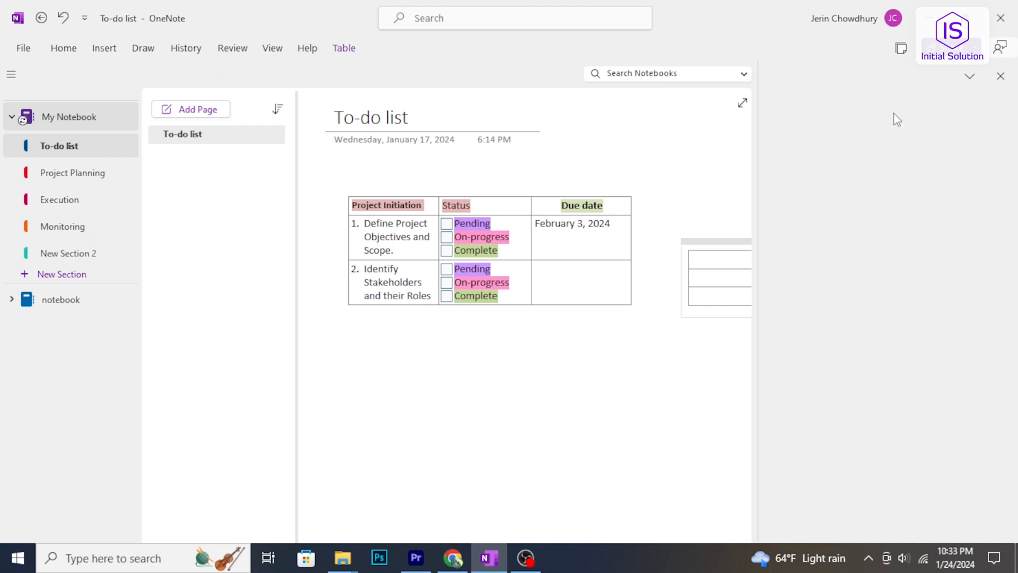
left_click(1000, 77)
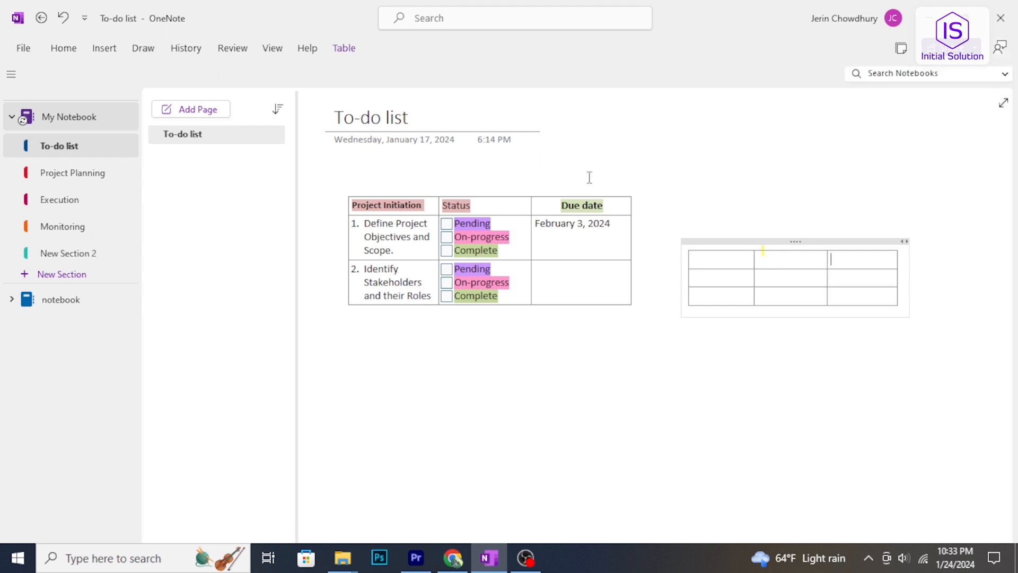
- Add an Important tag to the blank line below the numbered list on the Project Planning page
left_click(73, 175)
left_click(434, 345)
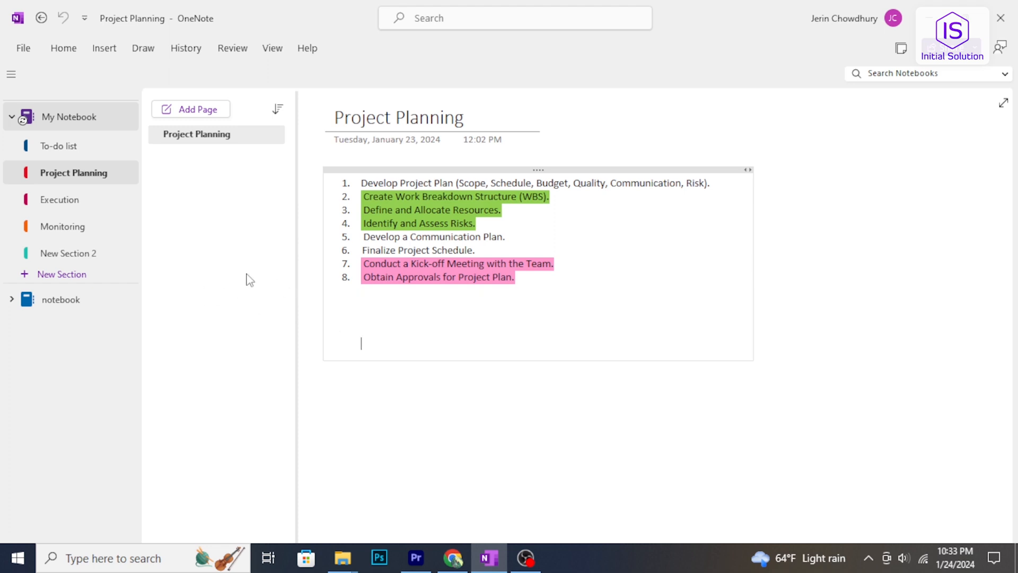
left_click(72, 50)
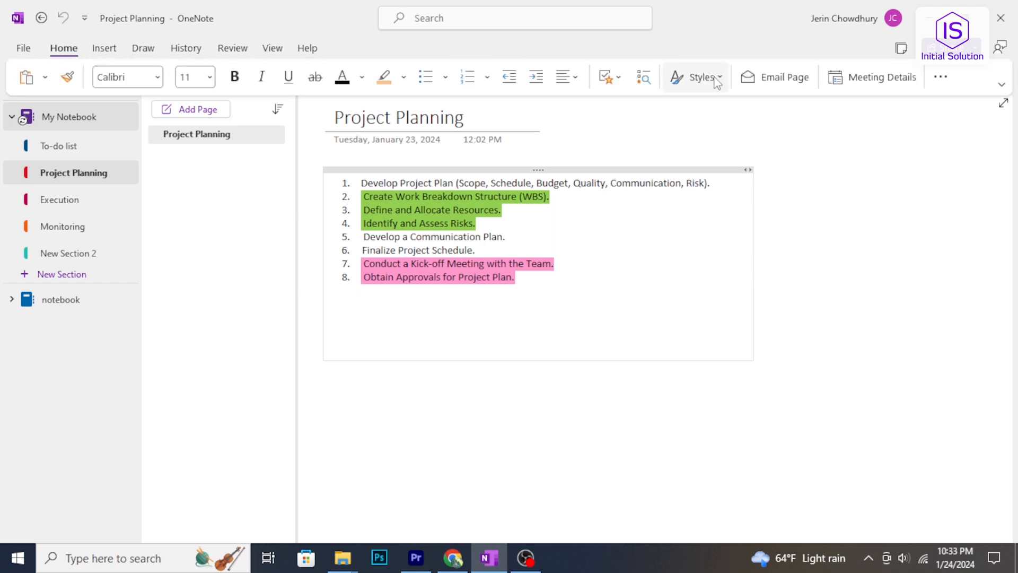
left_click(613, 85)
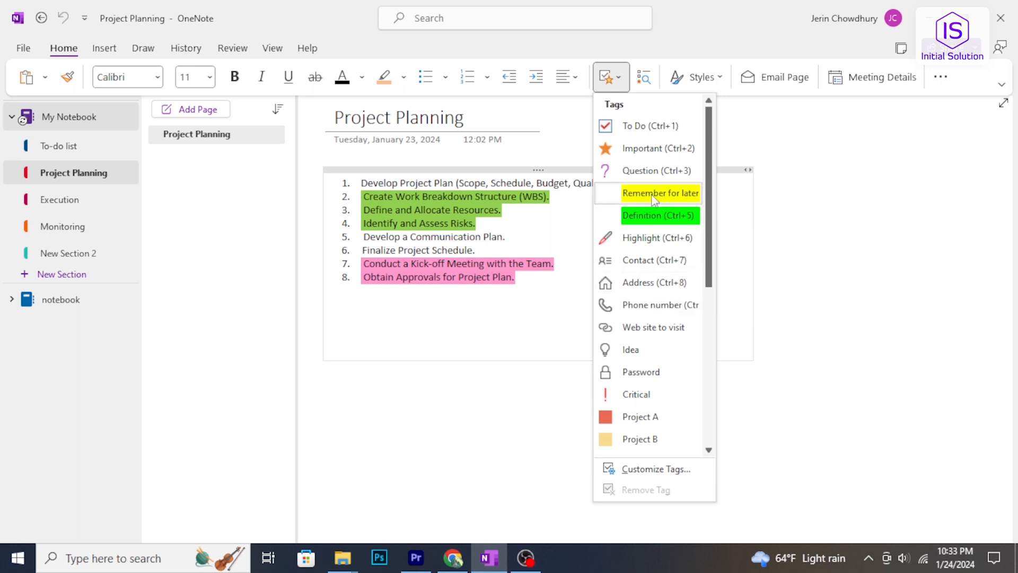
left_click(632, 150)
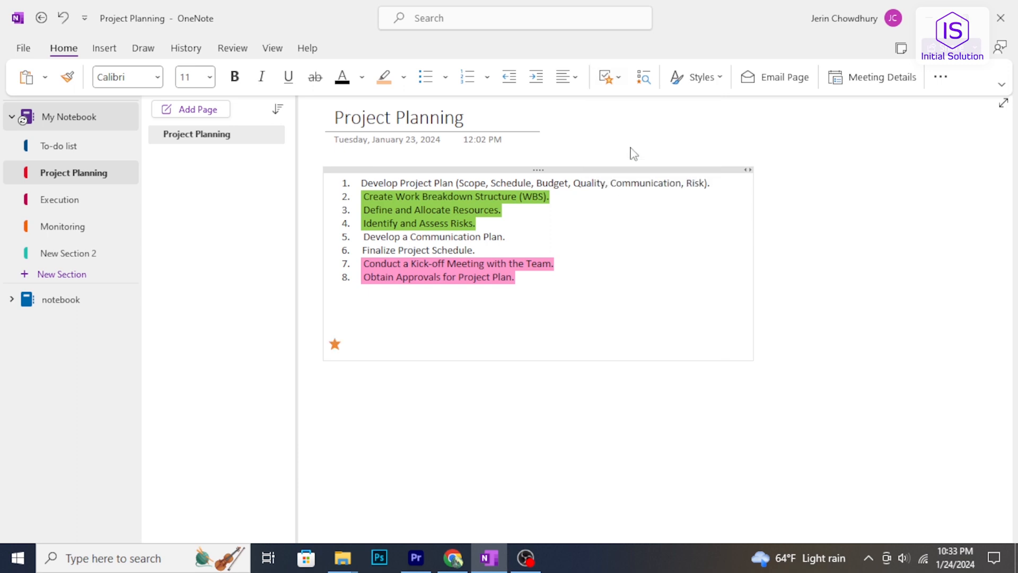
key("ctrl+F1")
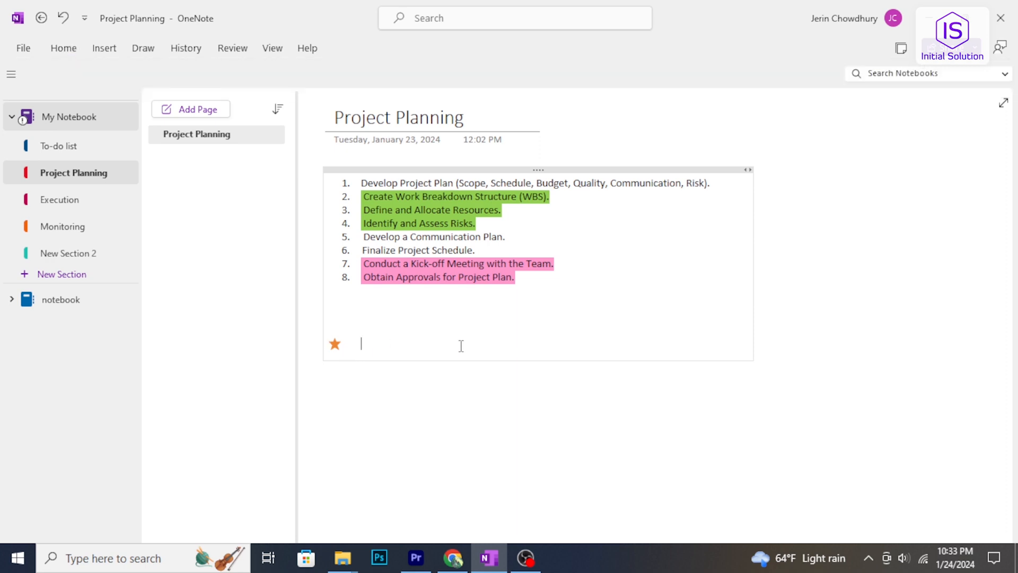
left_click(68, 209)
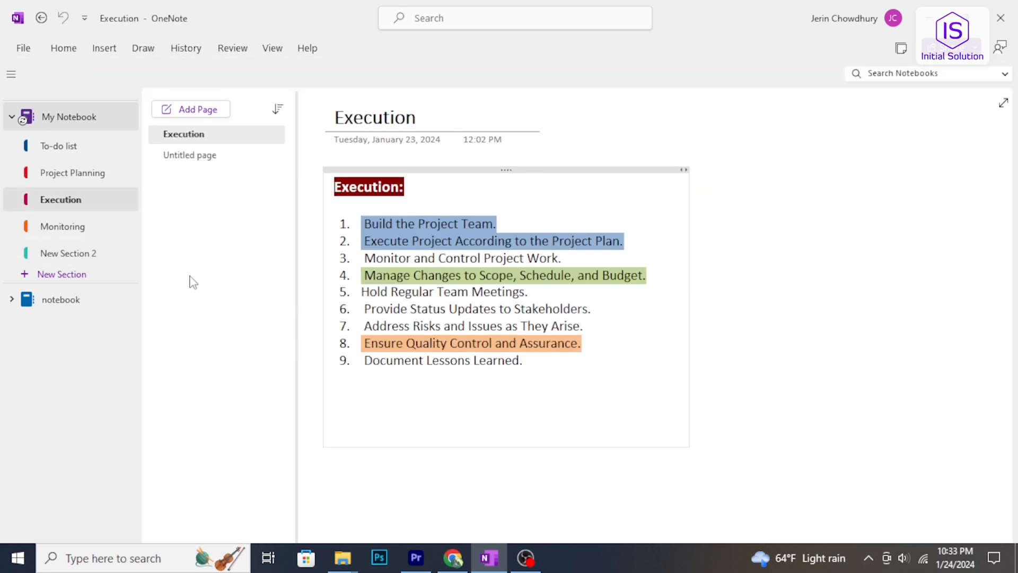
left_click(94, 254)
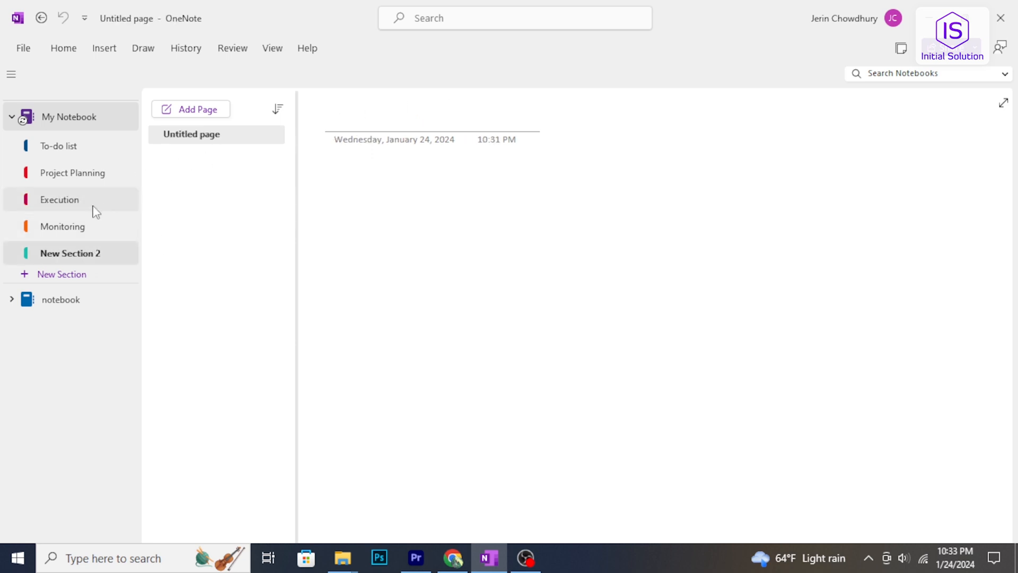
left_click(96, 51)
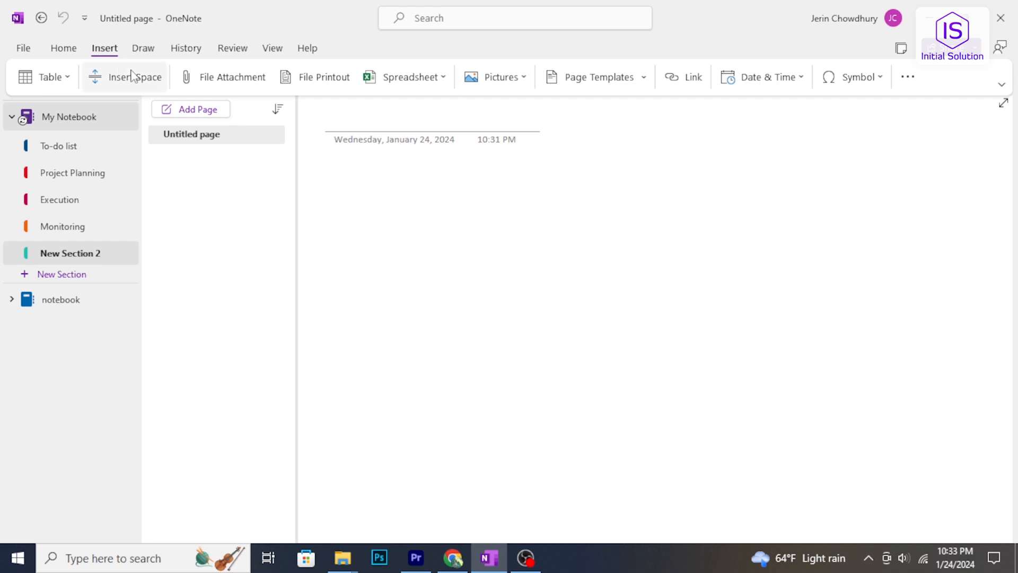
left_click(224, 79)
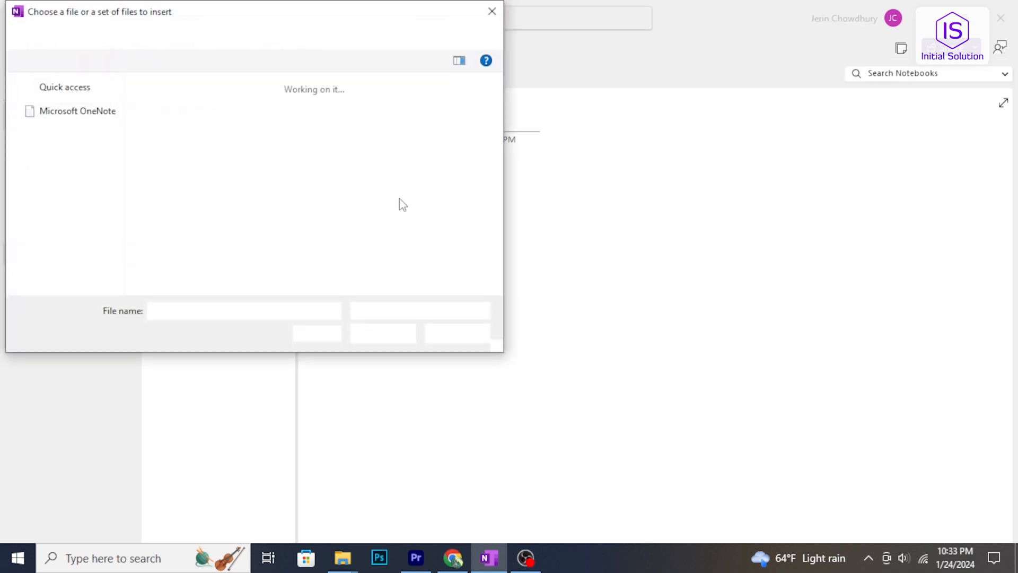
left_click(492, 11)
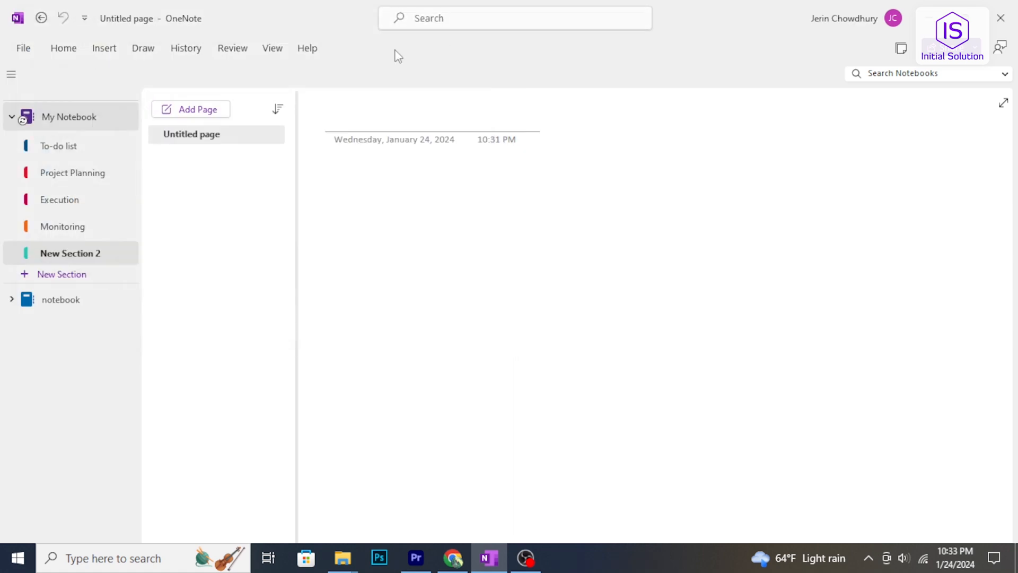
- On the To-do list page, examine the recent-edits time ranges, the review tools and the table commands
left_click(91, 145)
left_click(187, 53)
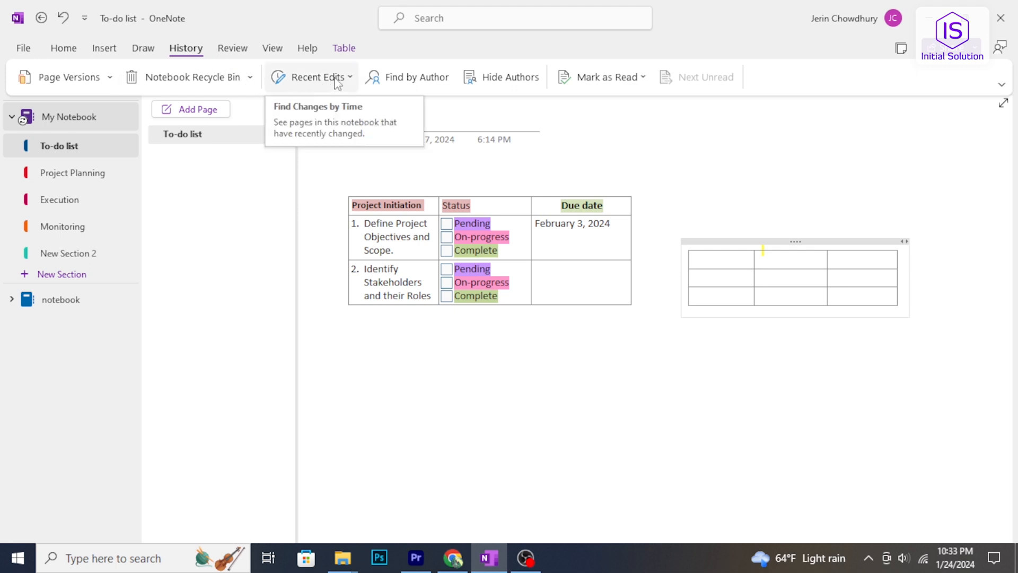
left_click(348, 79)
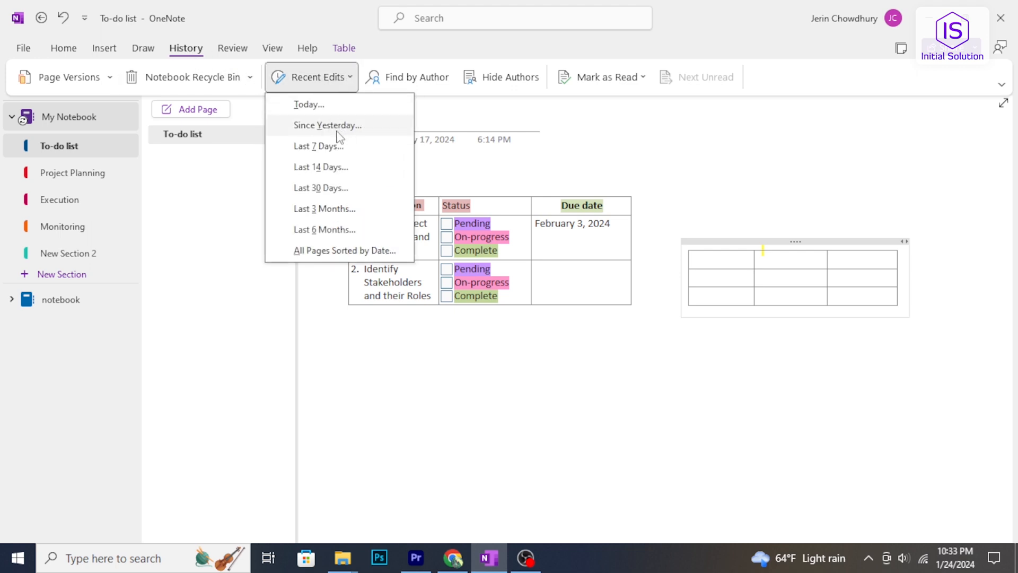
left_click(351, 80)
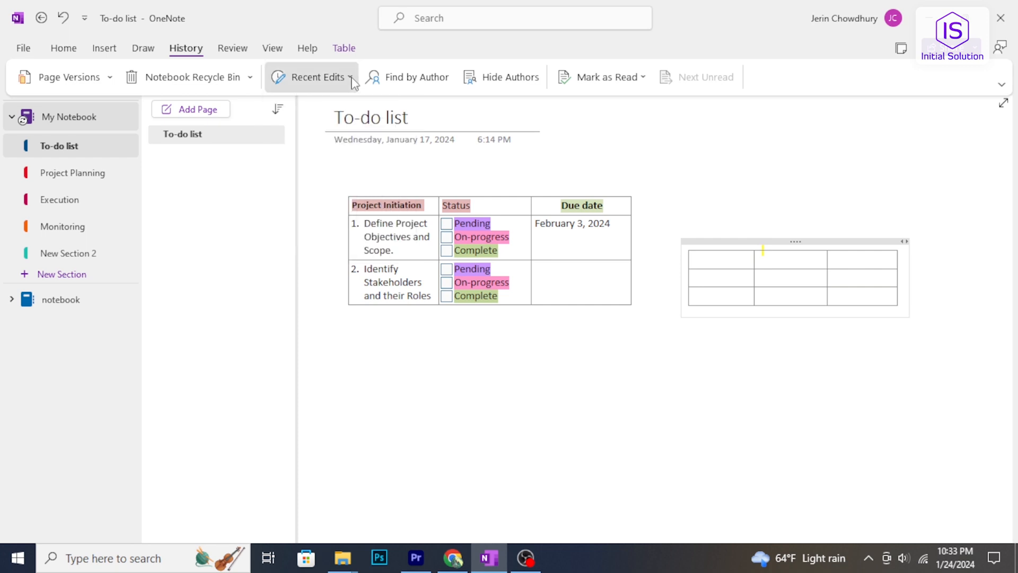
left_click(236, 53)
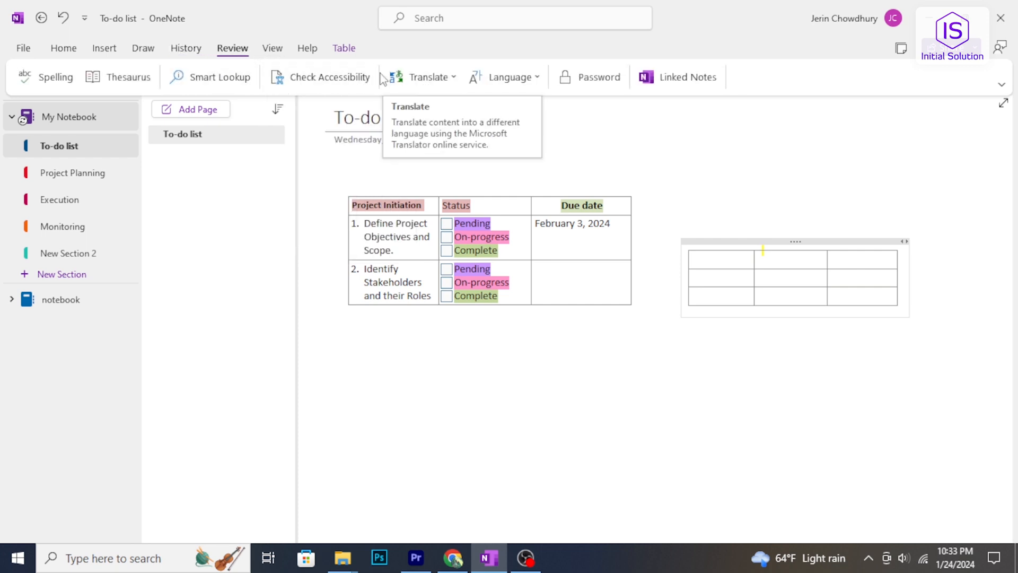
left_click(612, 170)
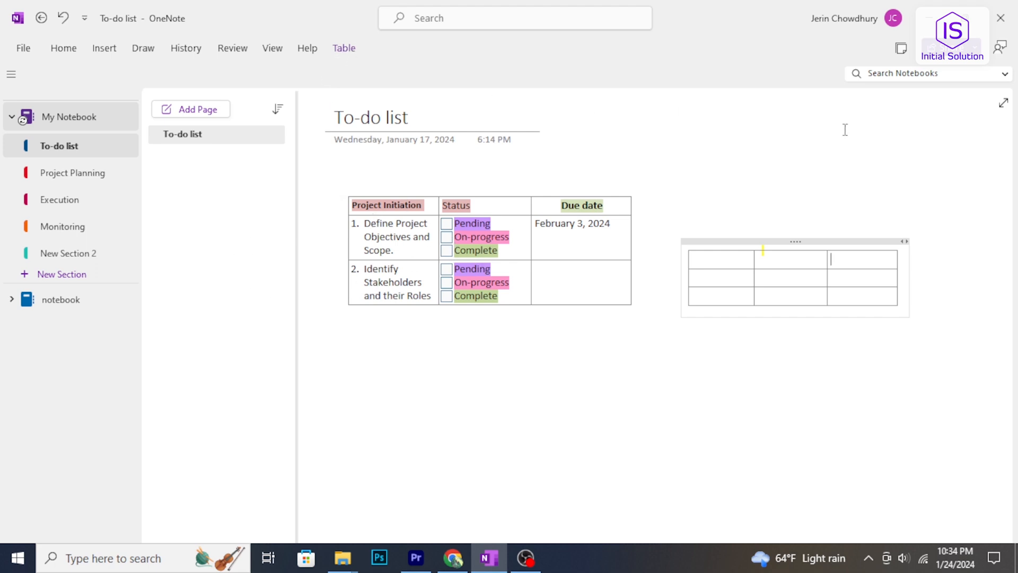
left_click(350, 51)
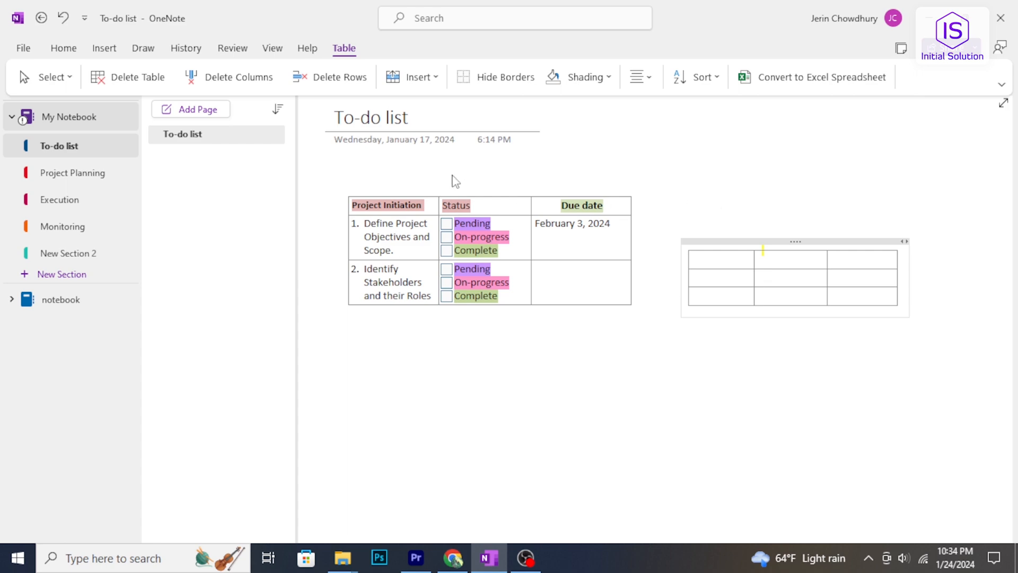
left_click(466, 76)
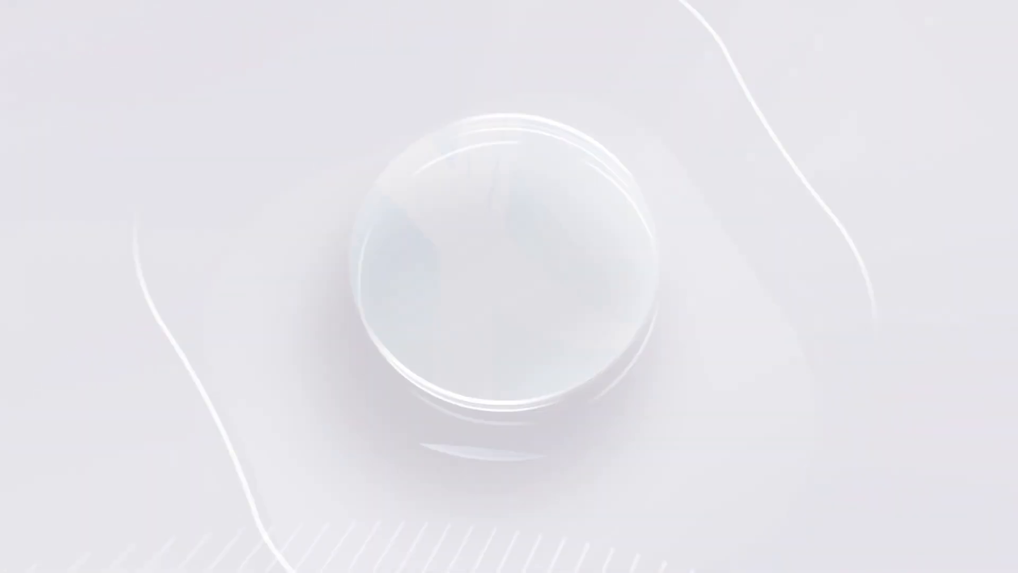